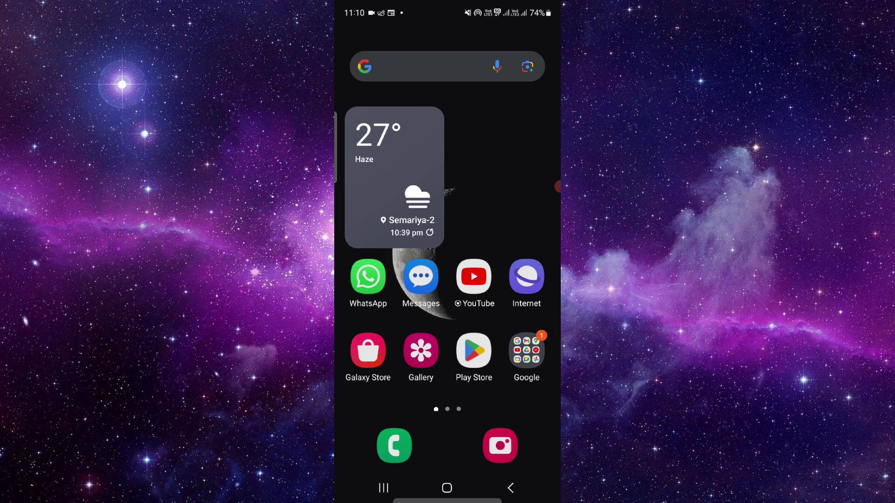
Step: Launch Experian, then close it from the Recents screen
click(474, 245)
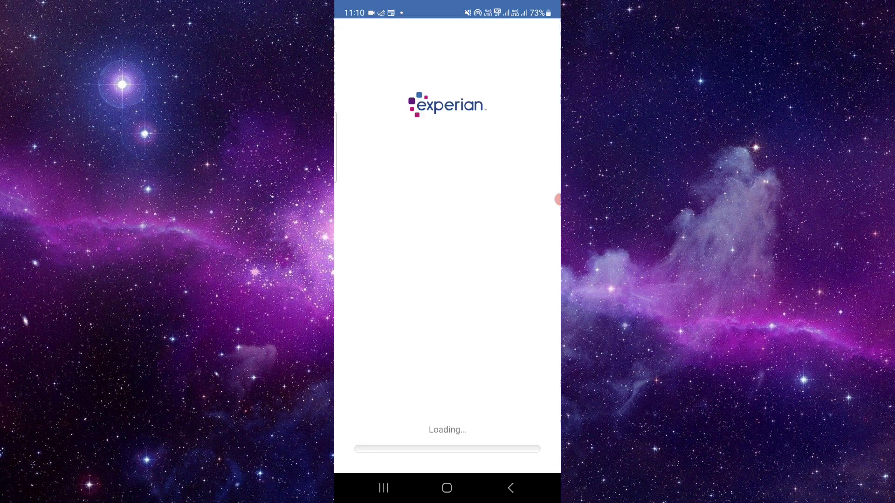
click(383, 488)
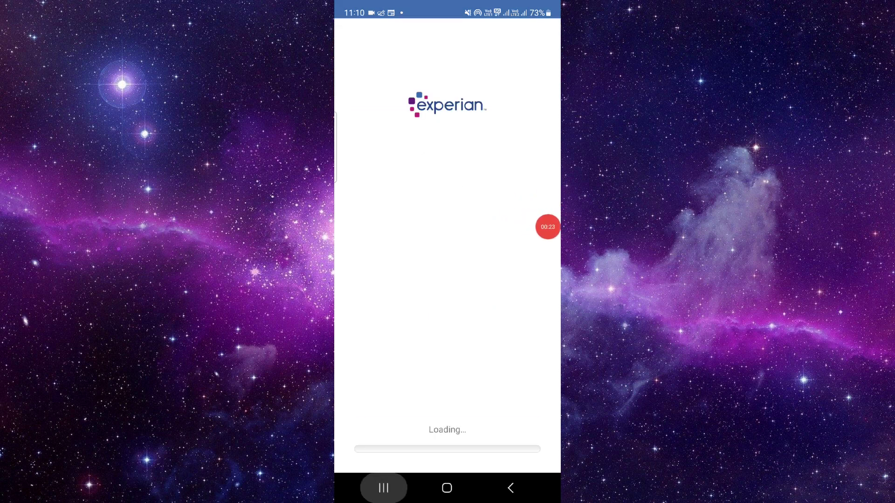
drag(448, 246, 447, 84)
Step: Delete Experian's stored app data from its App info storage page
drag(420, 336, 420, 210)
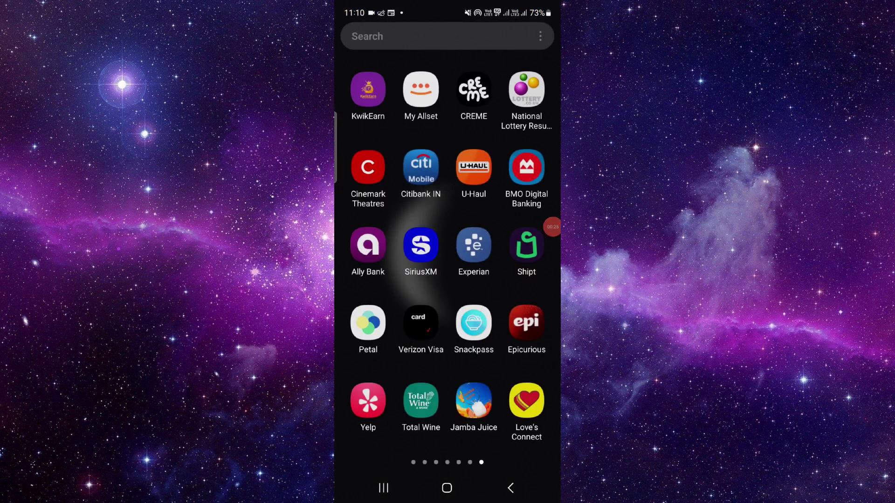
click(474, 245)
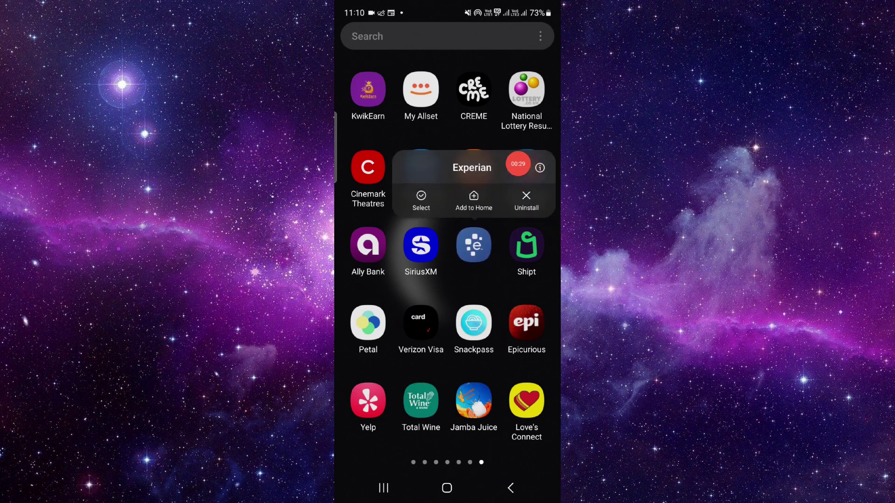
click(540, 168)
drag(447, 316, 448, 175)
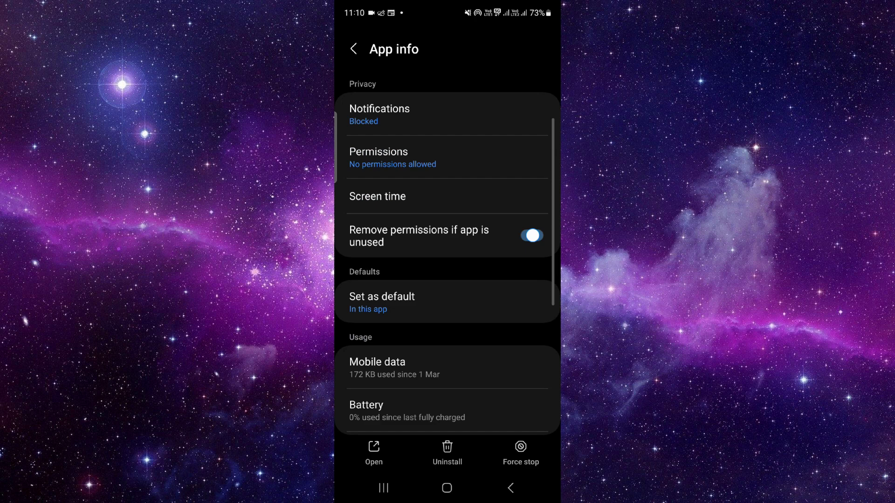
click(448, 359)
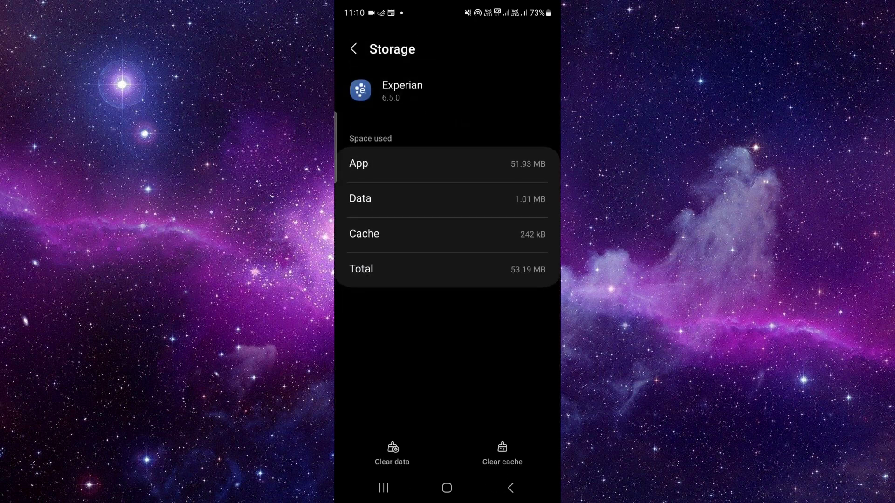
click(392, 455)
click(493, 446)
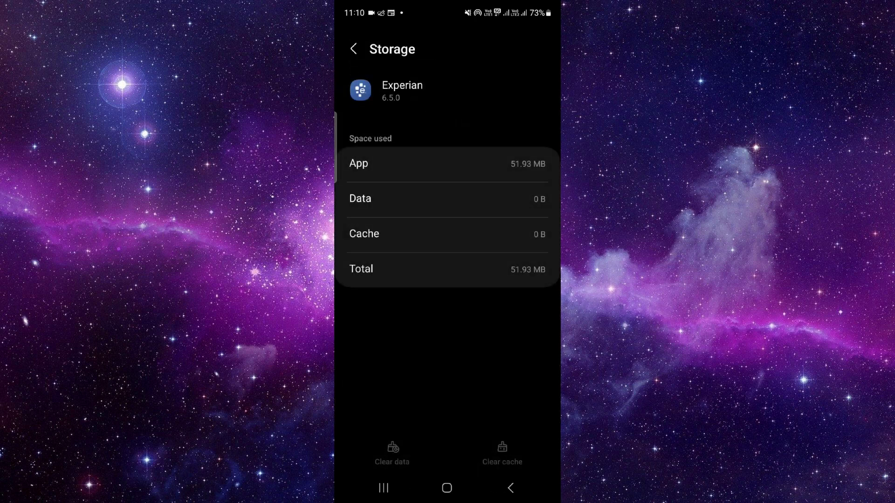
Step: Clear Experian's cache, then leave the open apps
click(447, 488)
drag(448, 385, 448, 175)
click(527, 168)
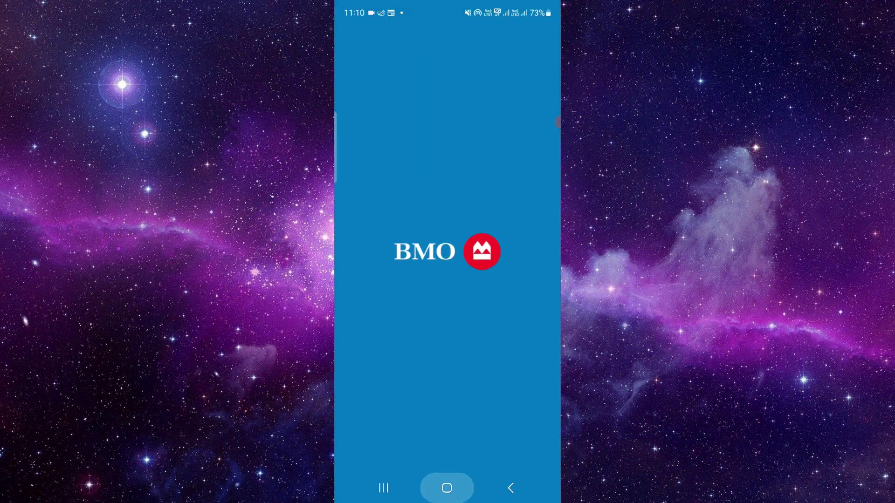
click(510, 488)
Step: Relaunch the cleared Experian app to retry login, then return home
click(474, 245)
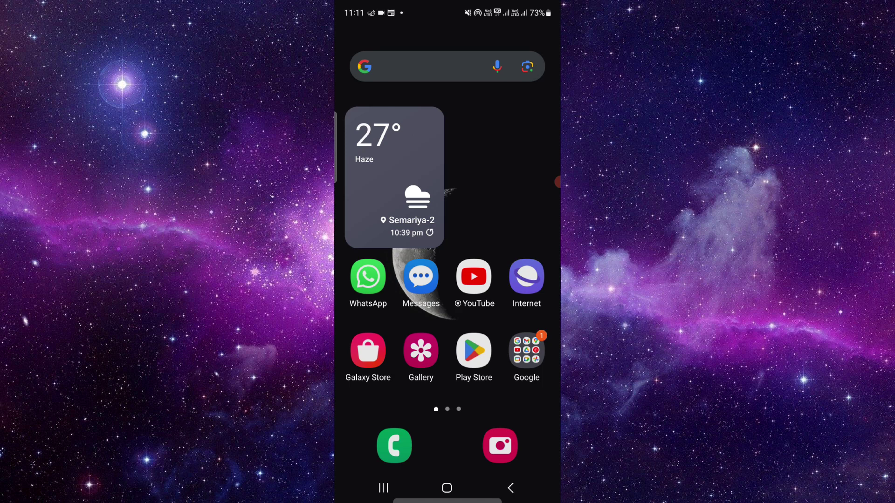
click(557, 182)
drag(548, 168, 548, 132)
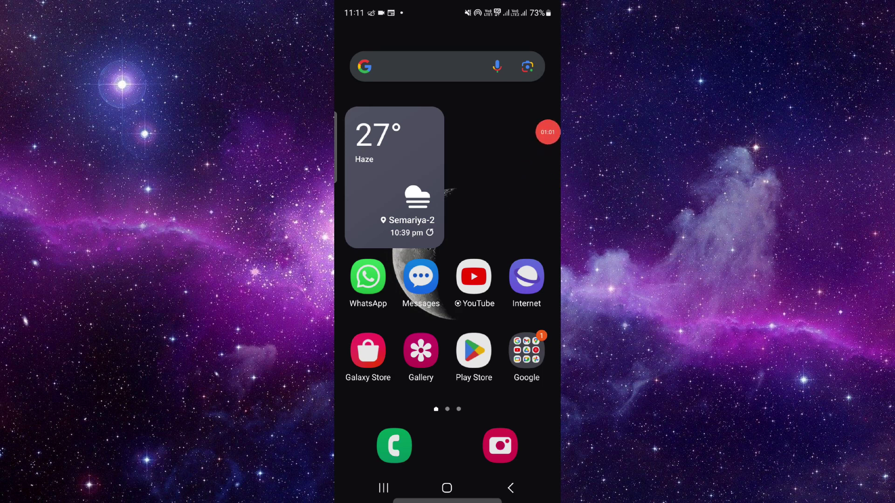